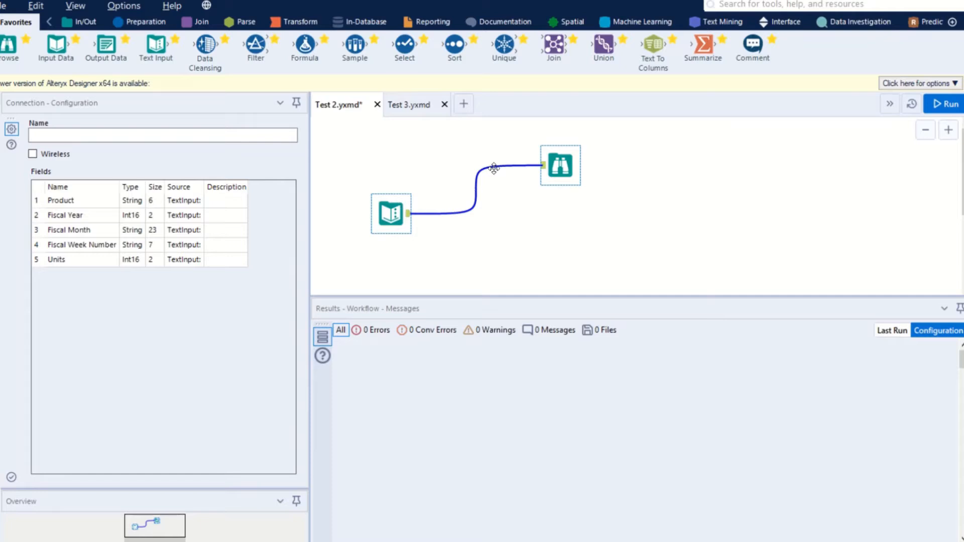
Duplicate the connected Text Input and Browse tools on the canvas and delete the copies.
left_click(433, 137)
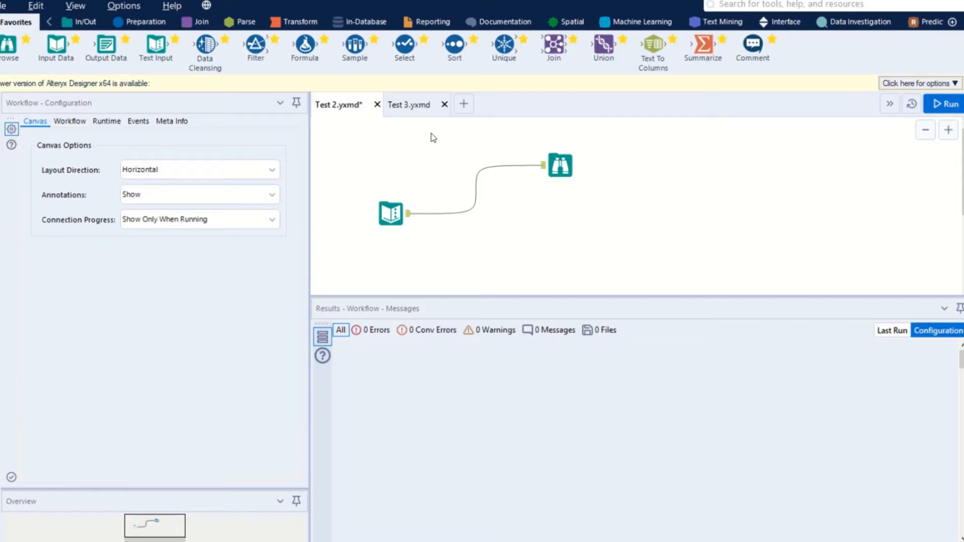
key("ctrl+a")
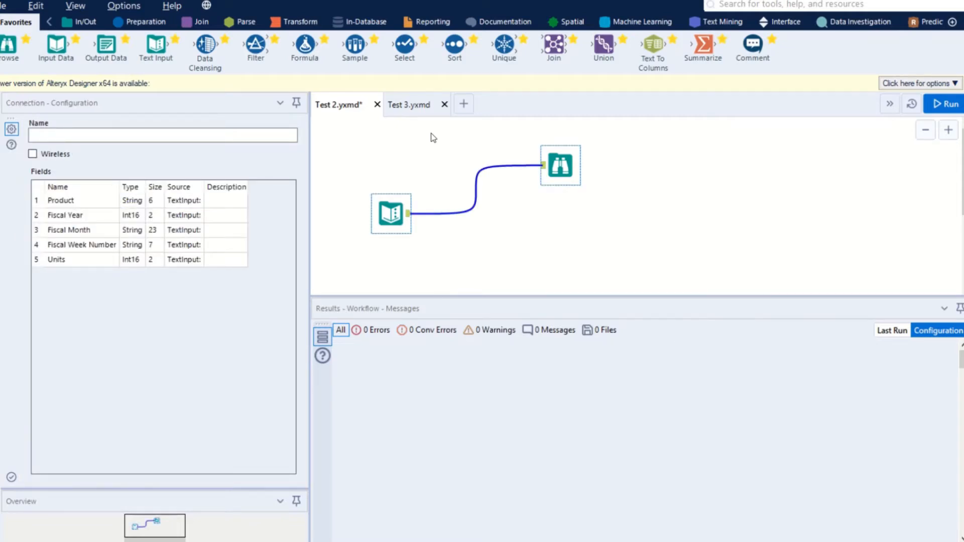
key("ctrl+c")
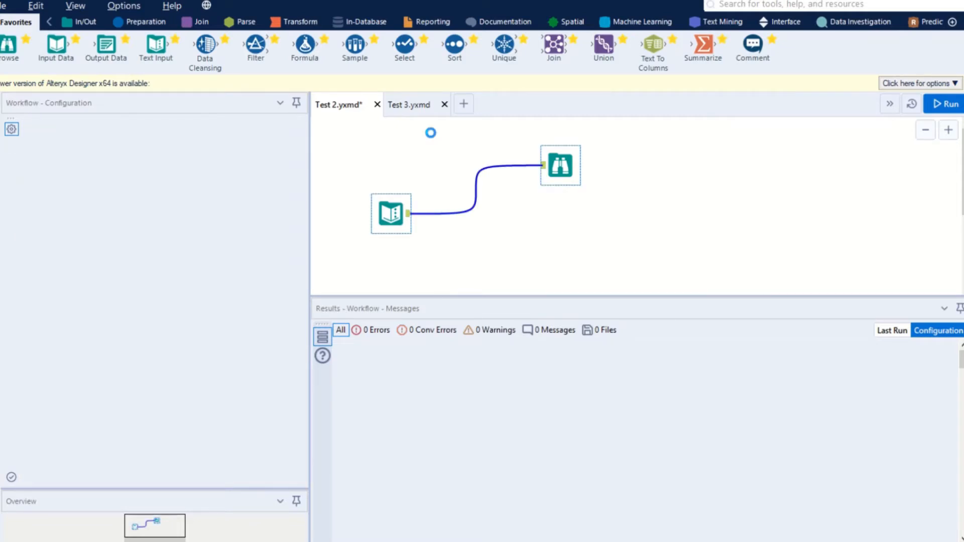
key("ctrl+v")
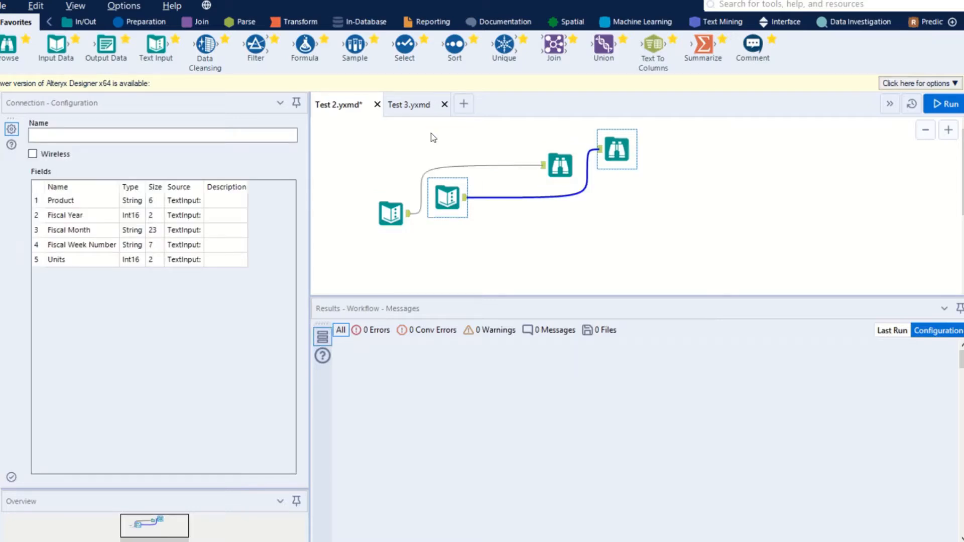
key("Delete")
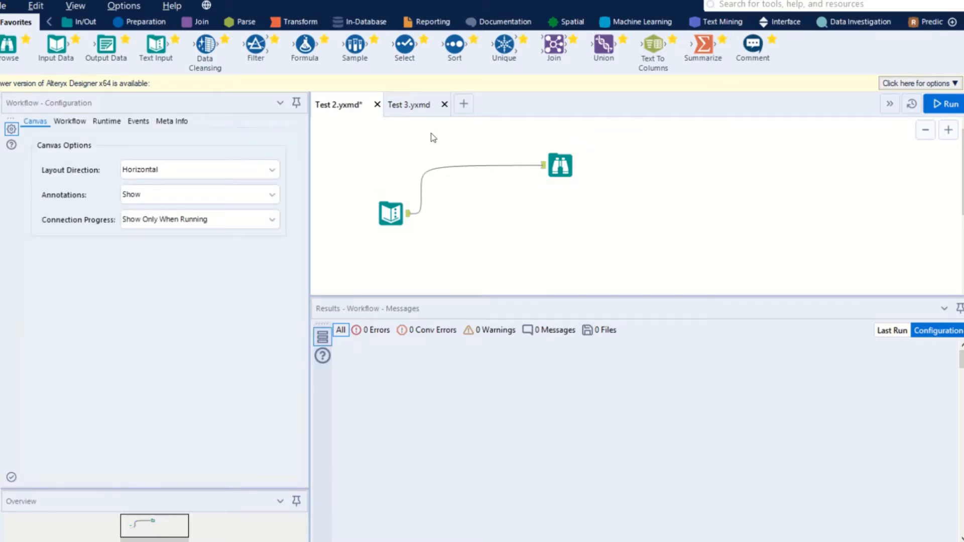
Select all four tools on the canvas and align them both horizontally and vertically.
left_click(431, 133)
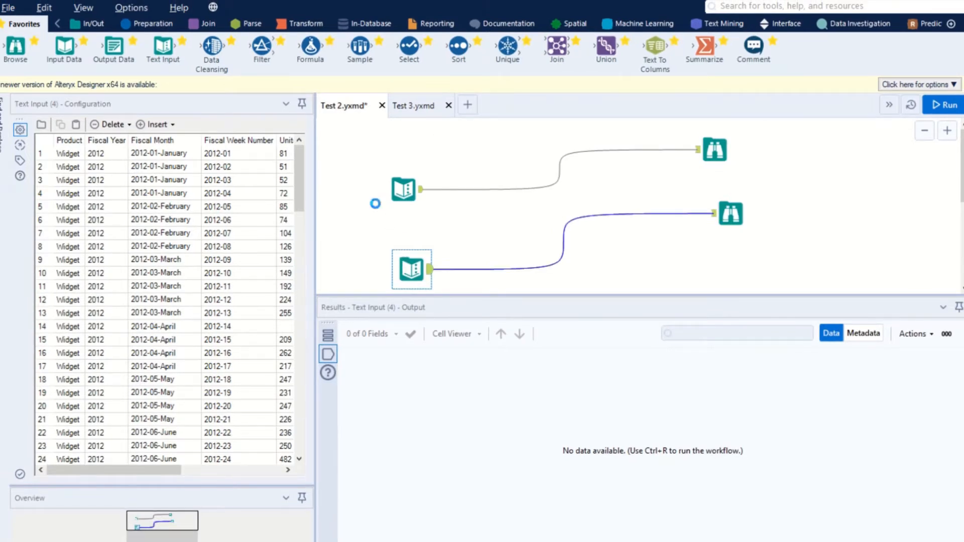
key("ctrl+a")
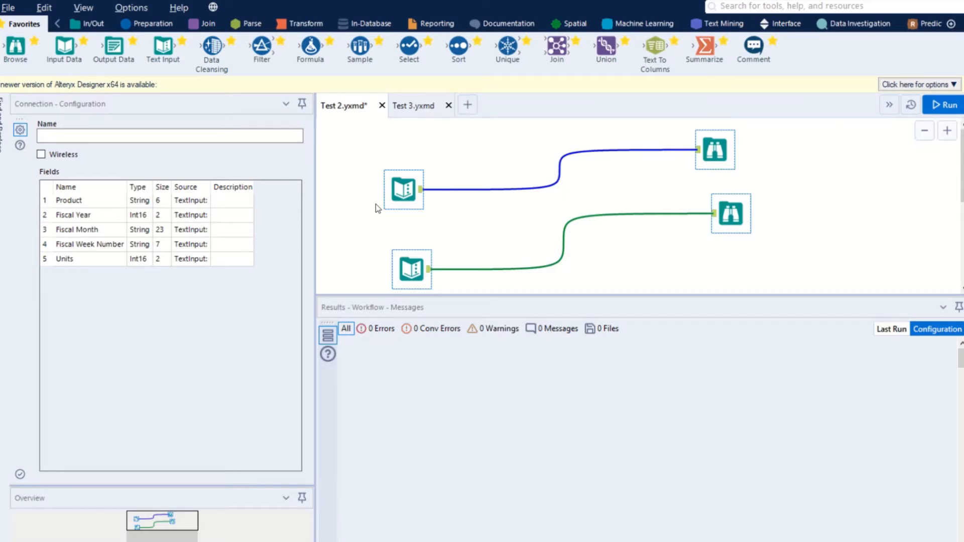
key("ctrl+shift+minus")
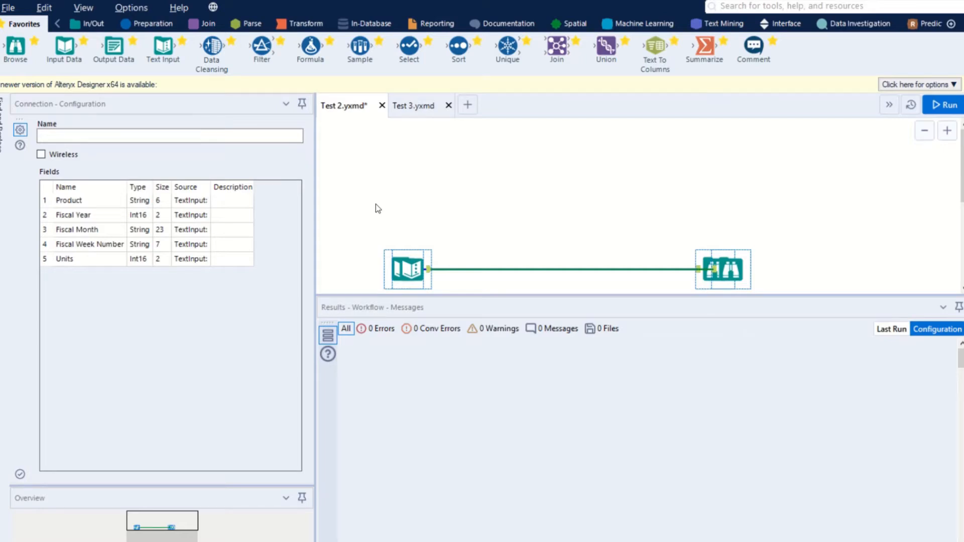
key("ctrl+shift+plus")
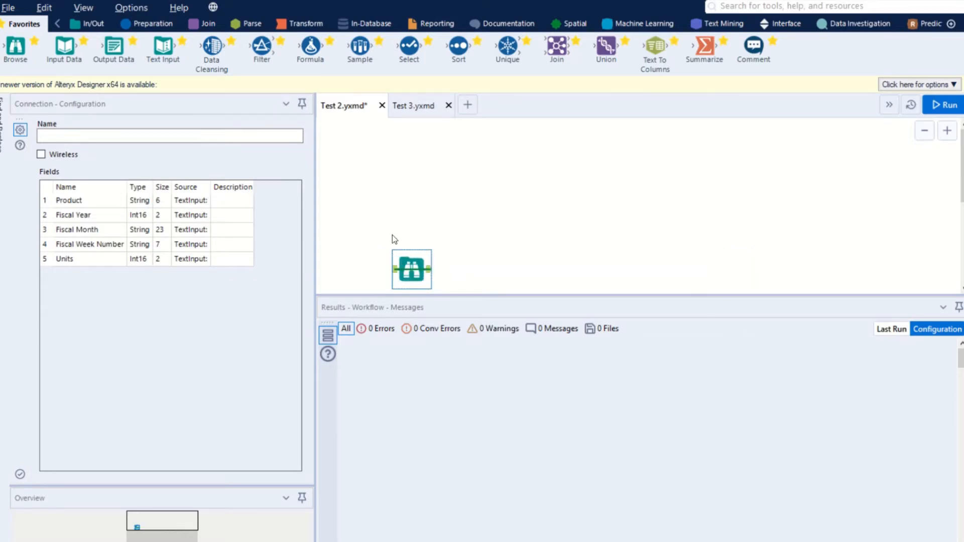
Move the Browse tool out of the stacked tools to above and right of the Text Input tool, and undo the last move.
left_click(411, 227)
left_click(412, 256)
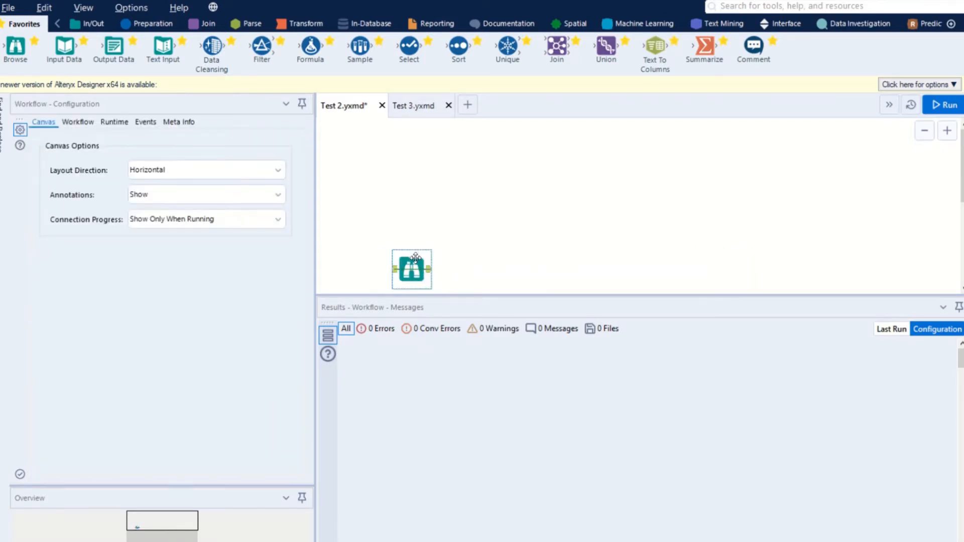
left_click_drag(414, 254, 414, 164)
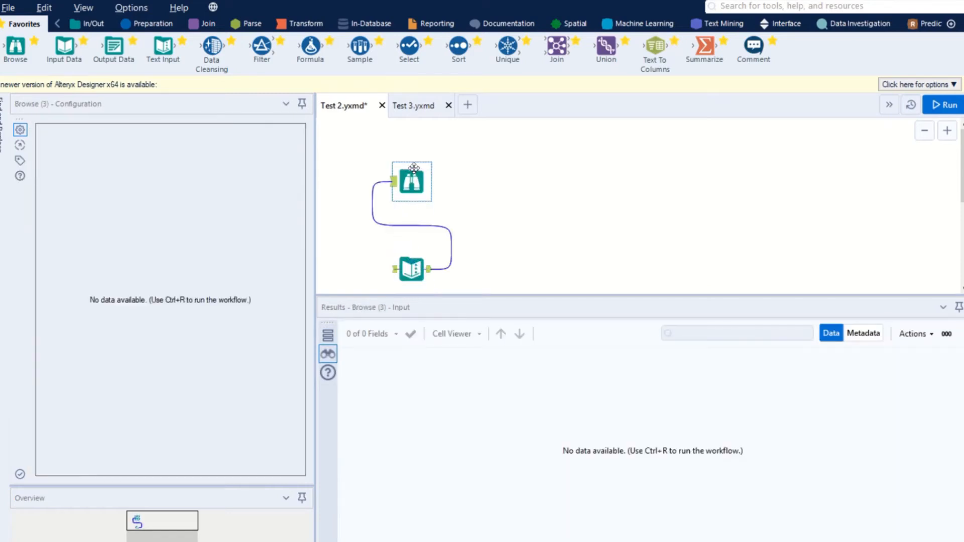
key("Right")
key("Right")
key("Right")
key("Right")
key("Right")
key("Right")
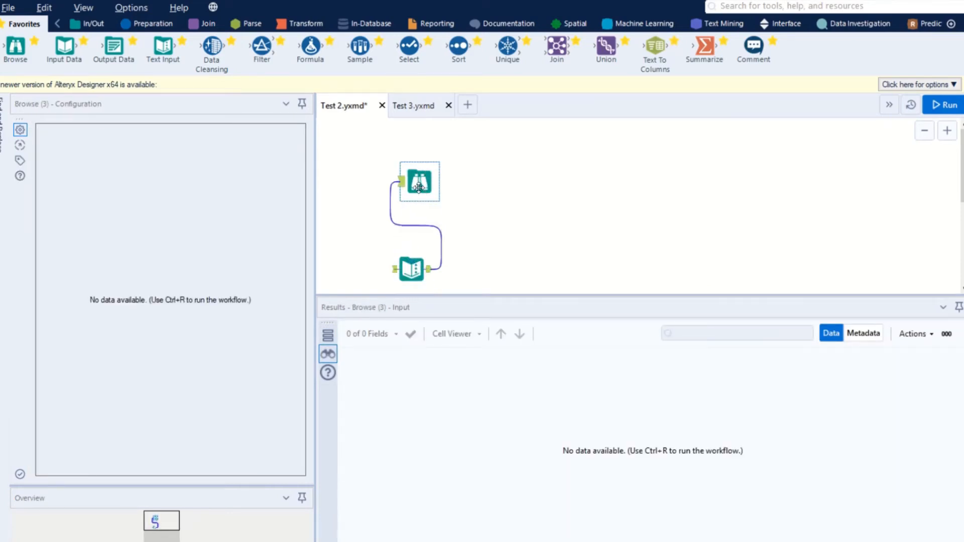
key("Right")
key("Right")
key("Right")
key("Right")
key("Right")
key("Right")
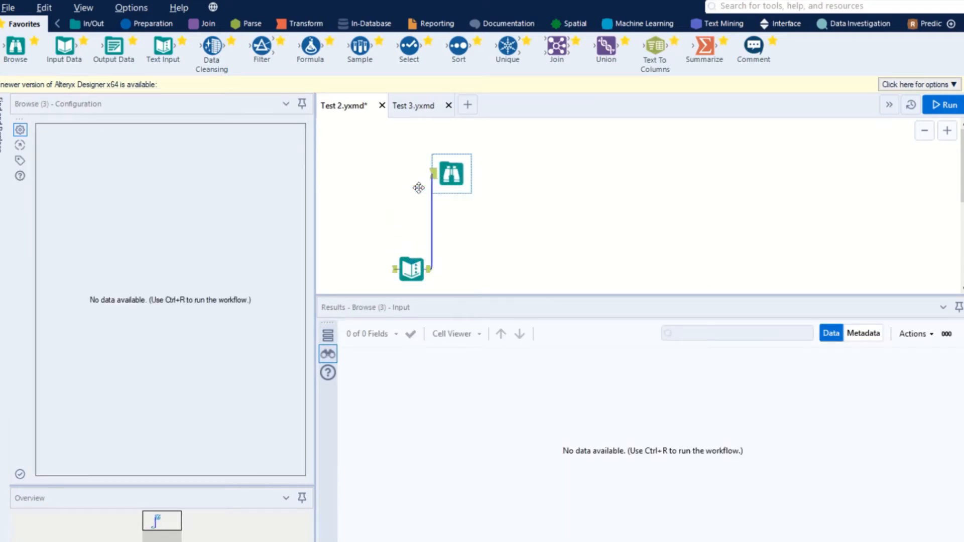
key("Right")
key("Right")
key("Right")
key("Right")
key("Right")
key("Right")
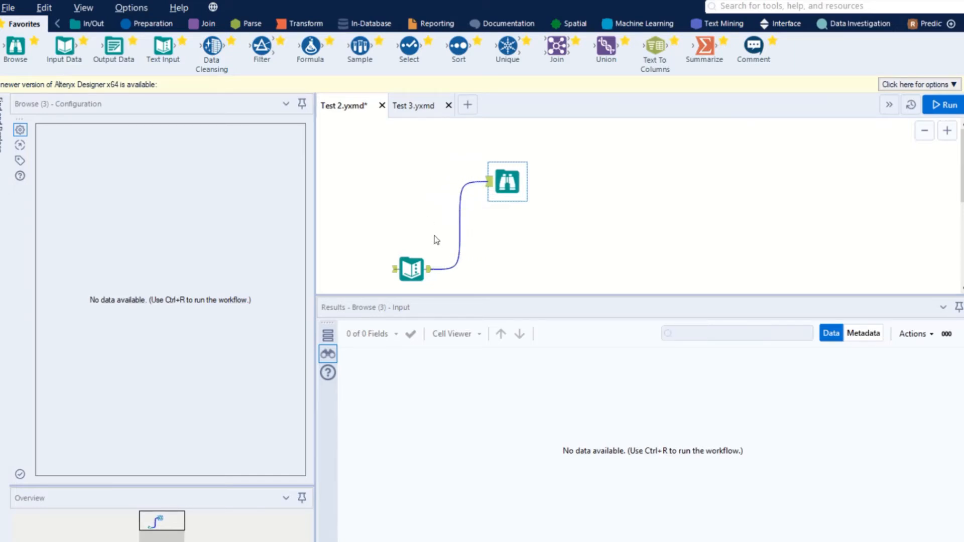
left_click_drag(406, 268, 383, 195)
key("ctrl+z")
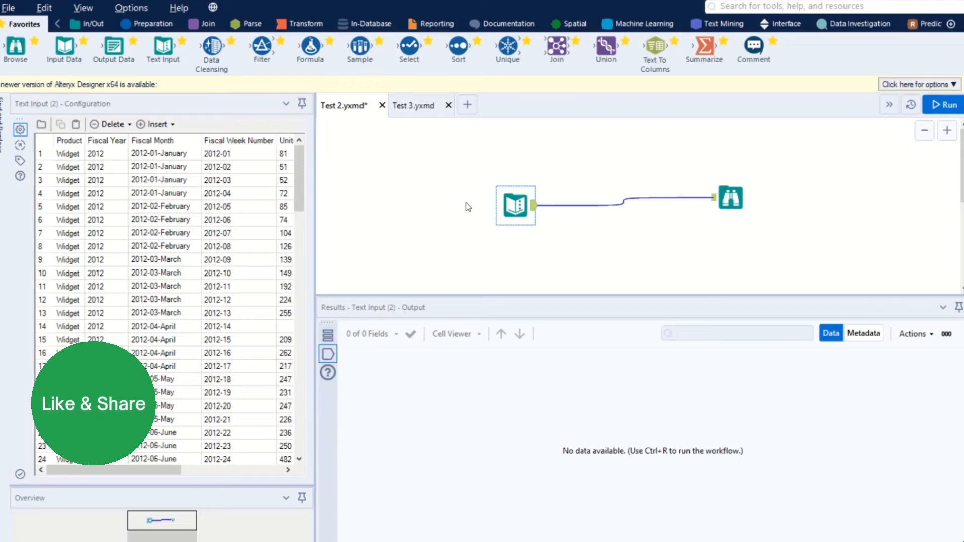
Examine the connected Text Input and Browse tools at closer and wider zoom levels.
scroll(468, 207, "up", 1)
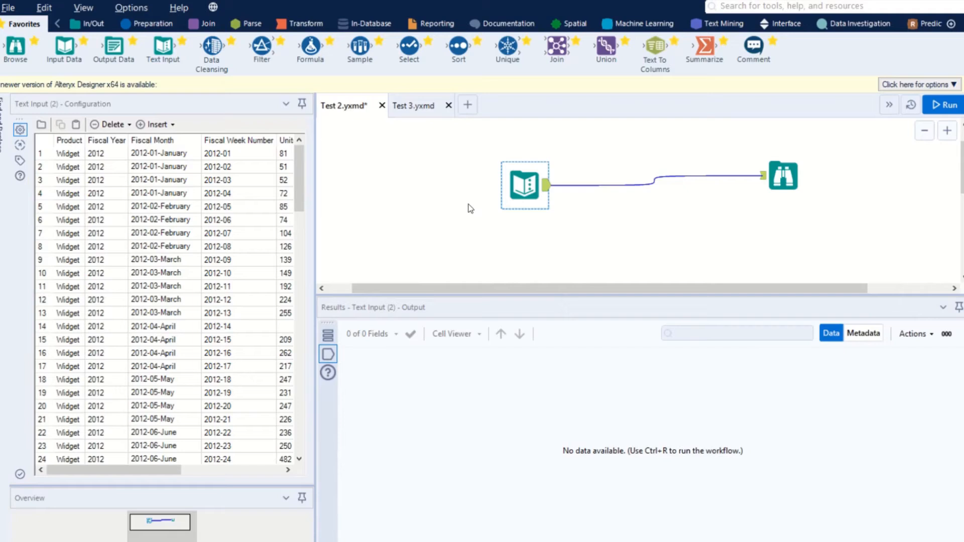
scroll(463, 209, "down", 1)
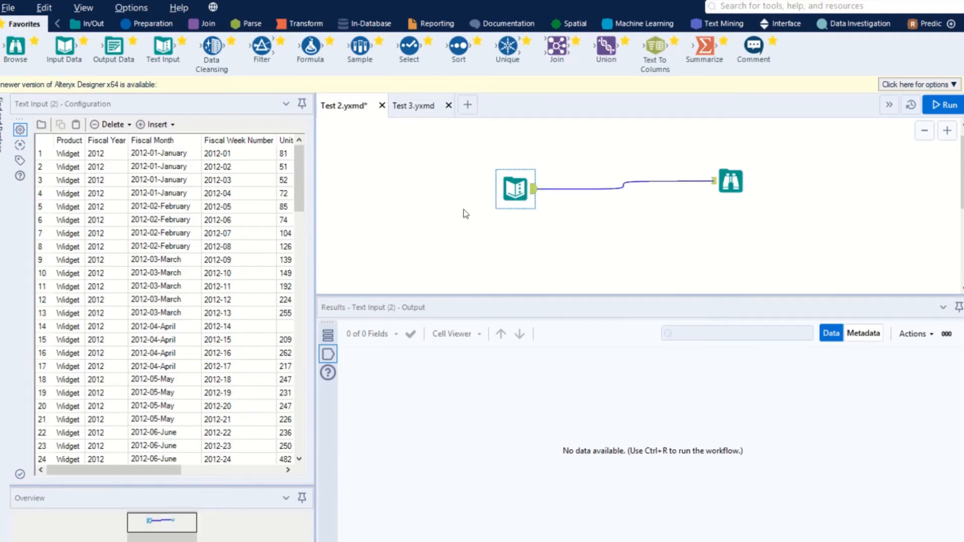
scroll(524, 197, "up", 2)
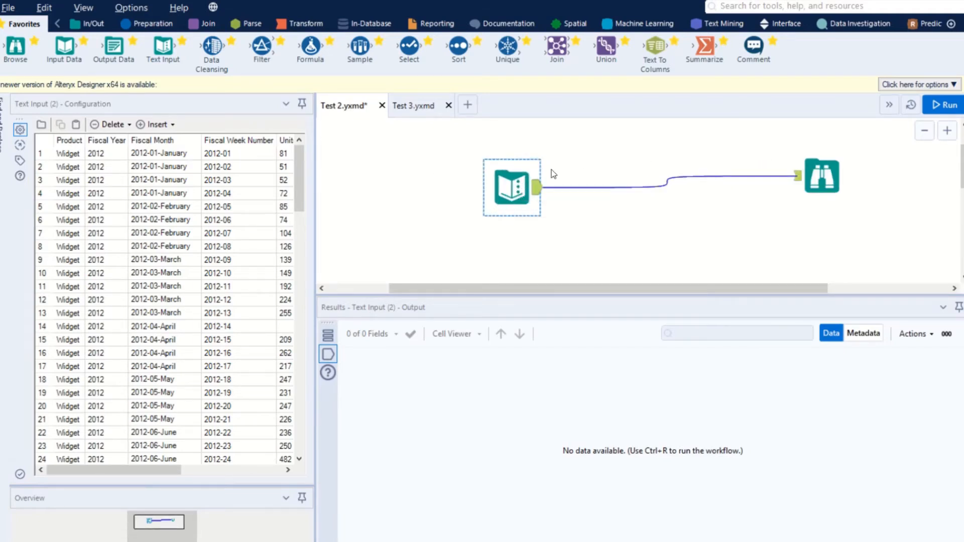
left_click(472, 178)
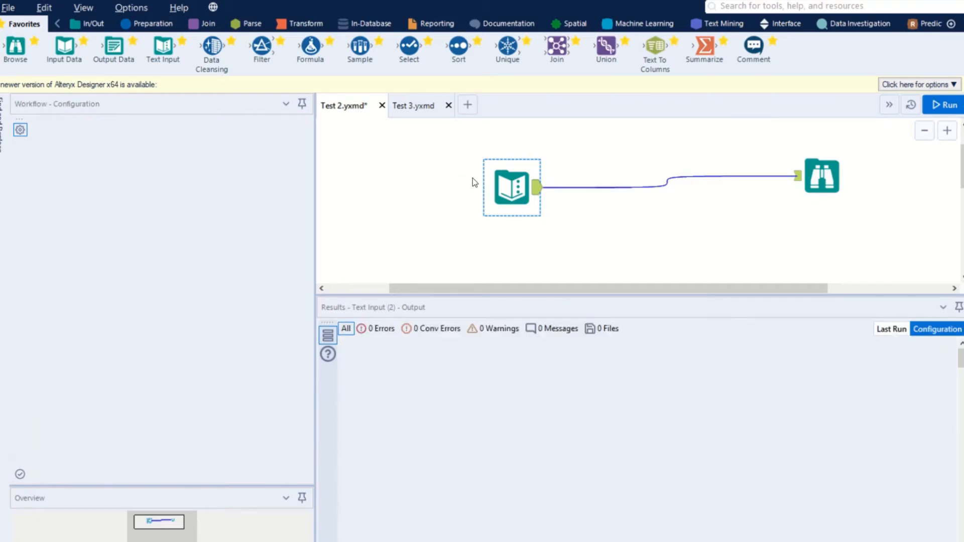
scroll(523, 180, "down", 1)
scroll(833, 182, "up", 1)
scroll(841, 179, "down", 1)
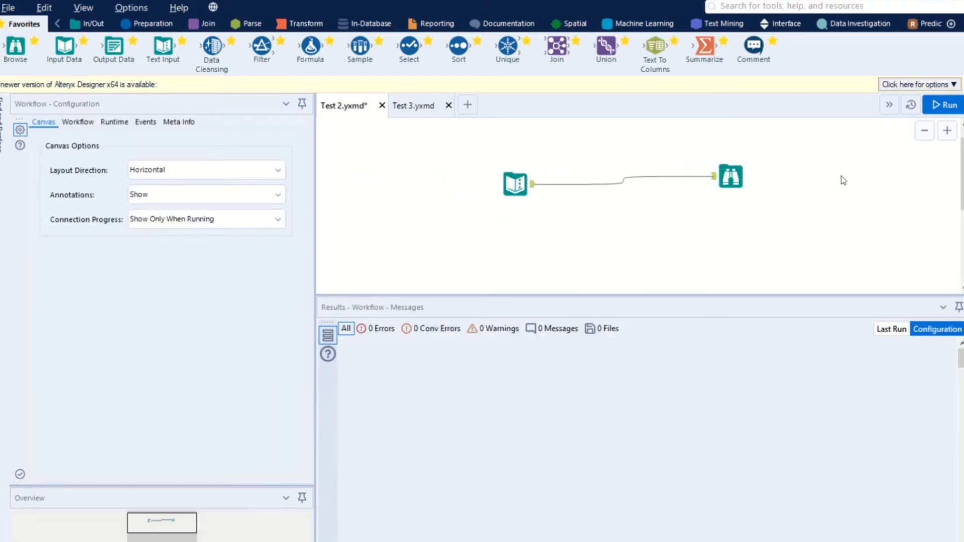
Move the connected Text Input and Browse tools together further left and slightly down on the canvas.
left_click_drag(803, 169, 485, 209)
left_click_drag(519, 178, 423, 210)
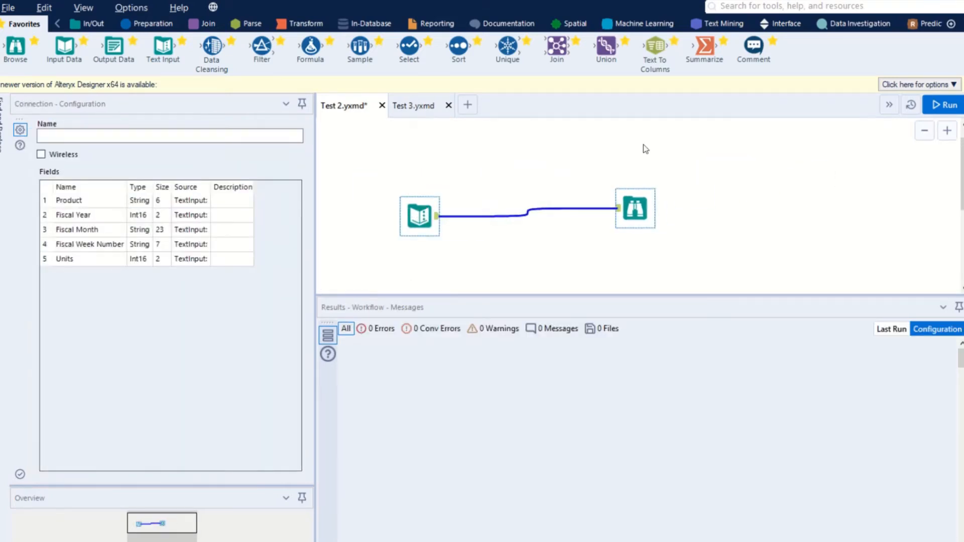
left_click(651, 144)
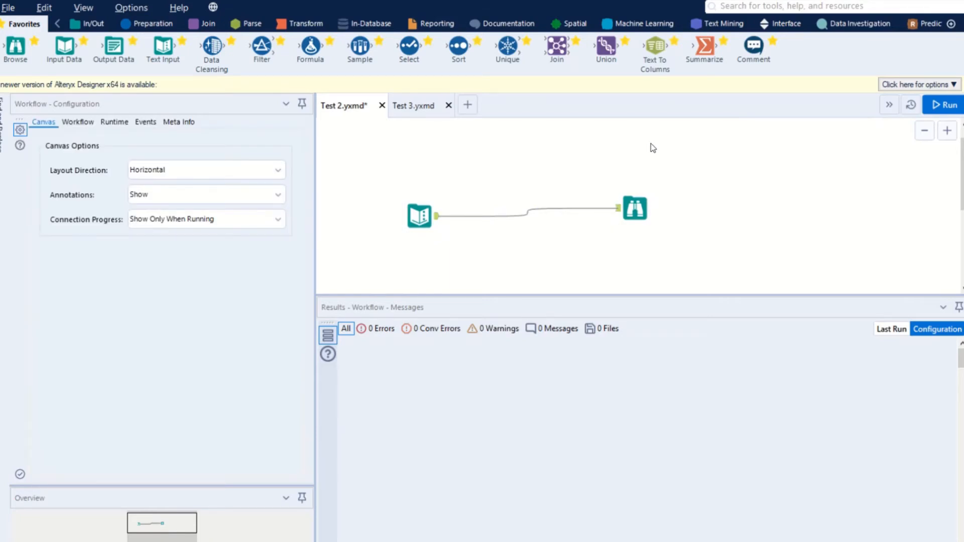
Run the Test 2.yxmd workflow and save it.
key("ctrl+r")
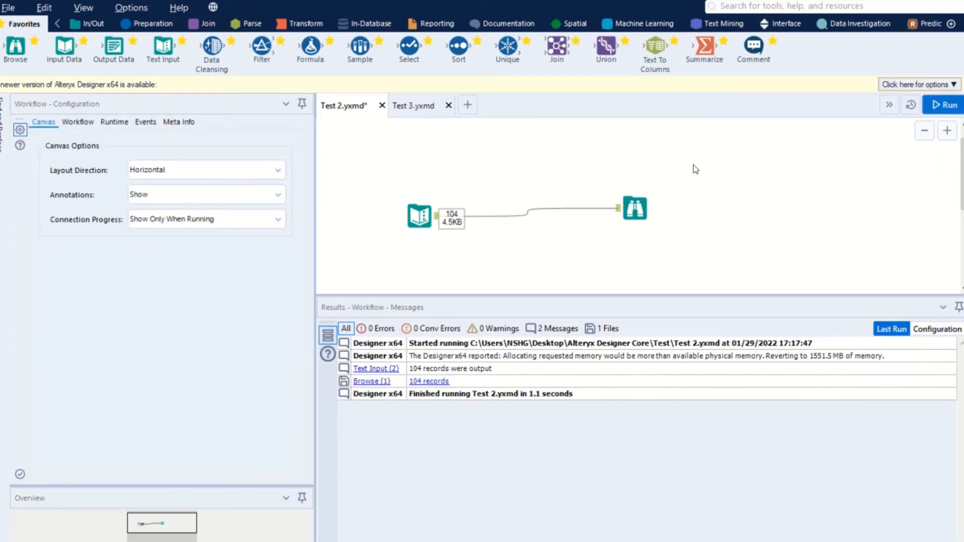
key("ctrl+shift+f")
key("ctrl+o")
key("Escape")
key("ctrl+s")
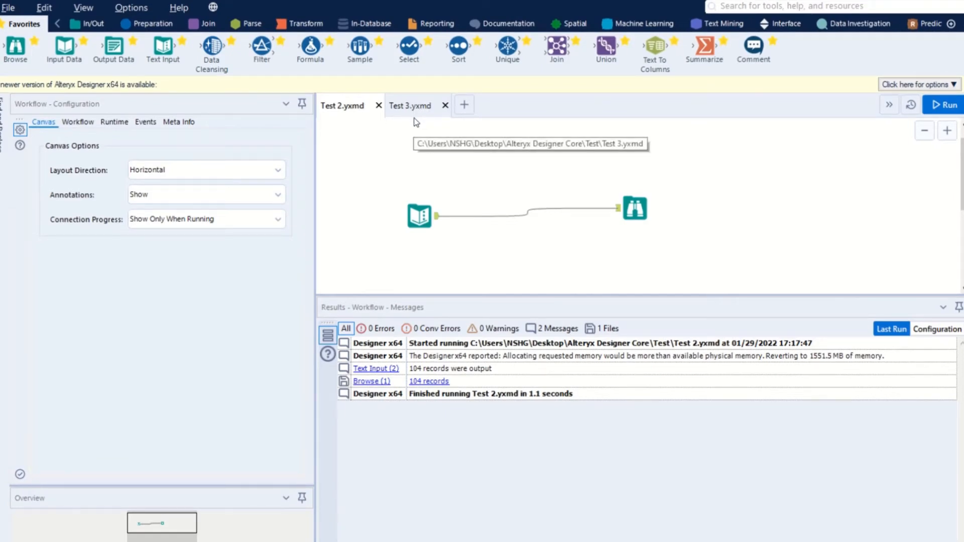
Create a new blank workflow and return to Test 2.yxmd to view the Text Input tool's output data.
key("ctrl+n")
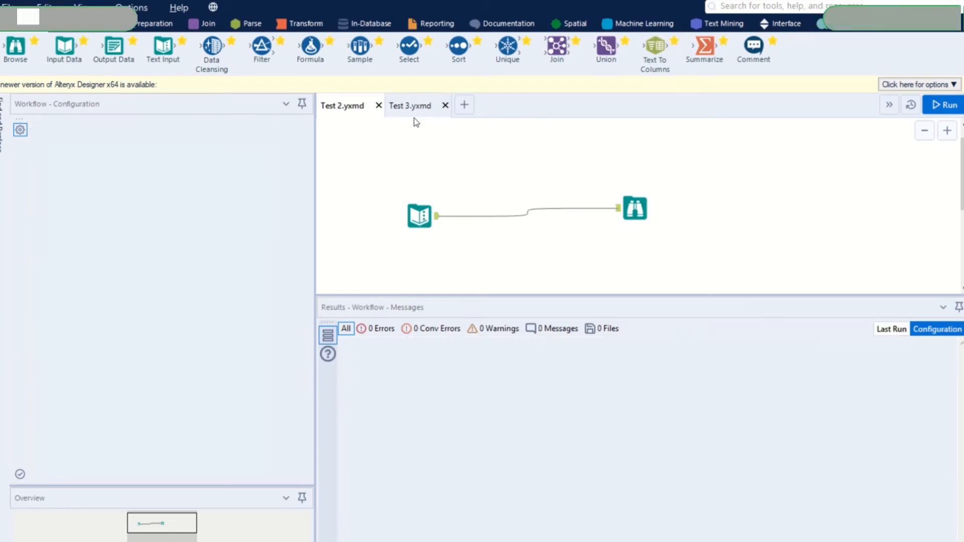
left_click(343, 108)
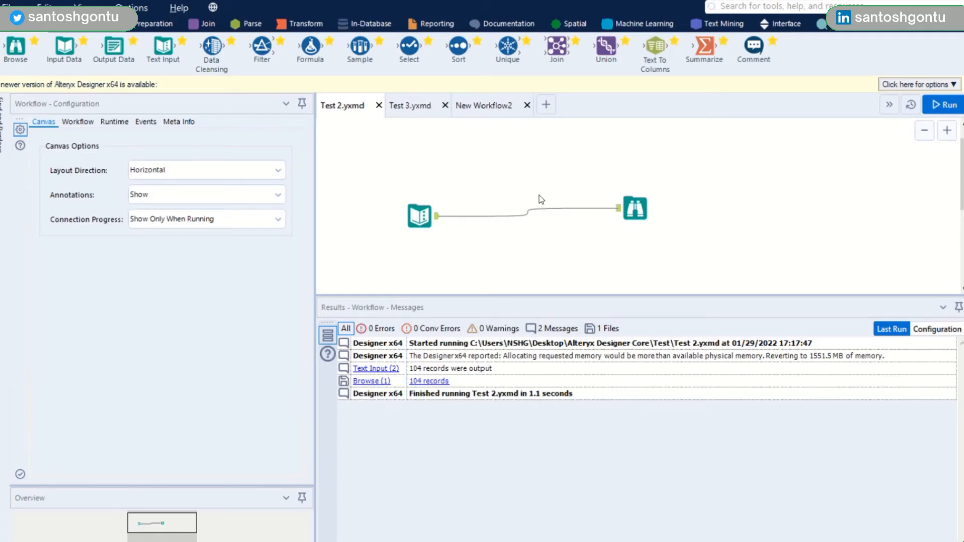
left_click(415, 216)
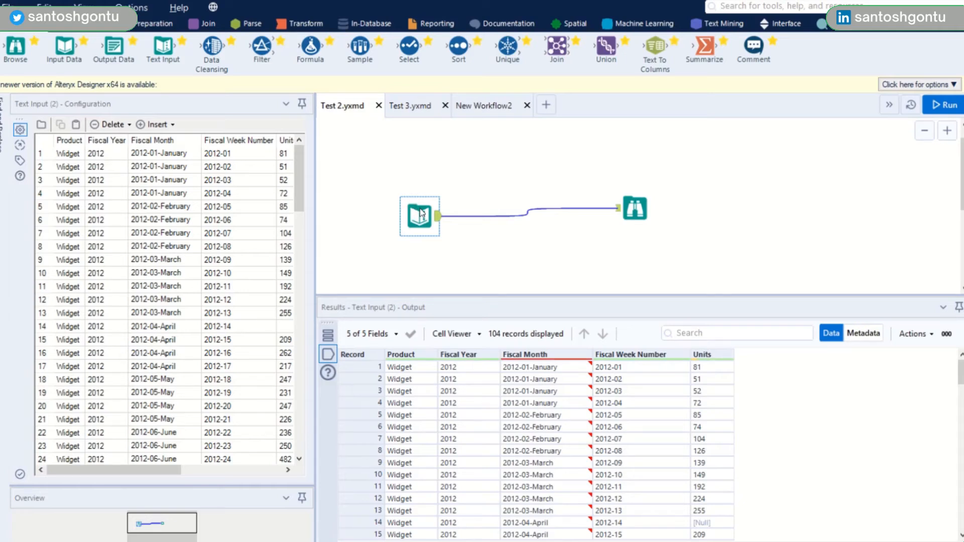
left_click(415, 106)
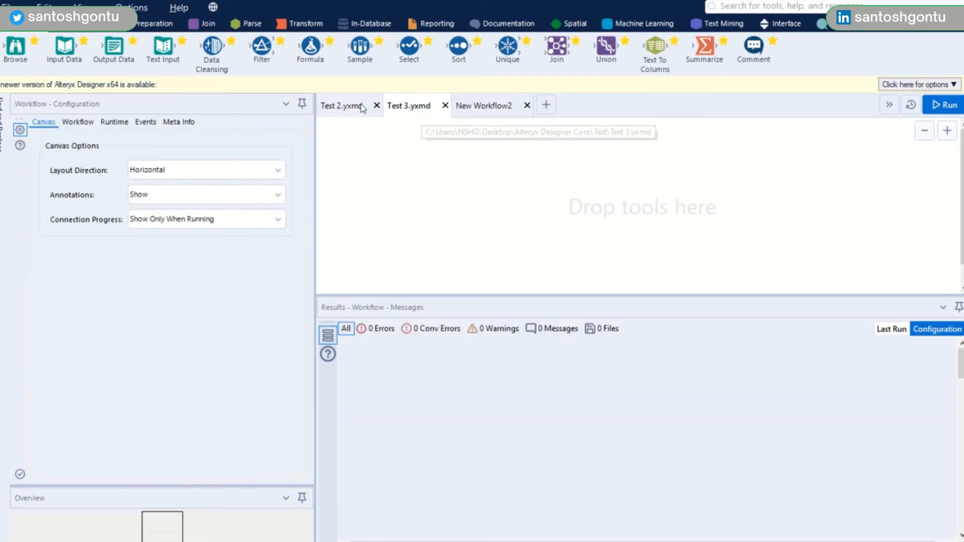
left_click(345, 106)
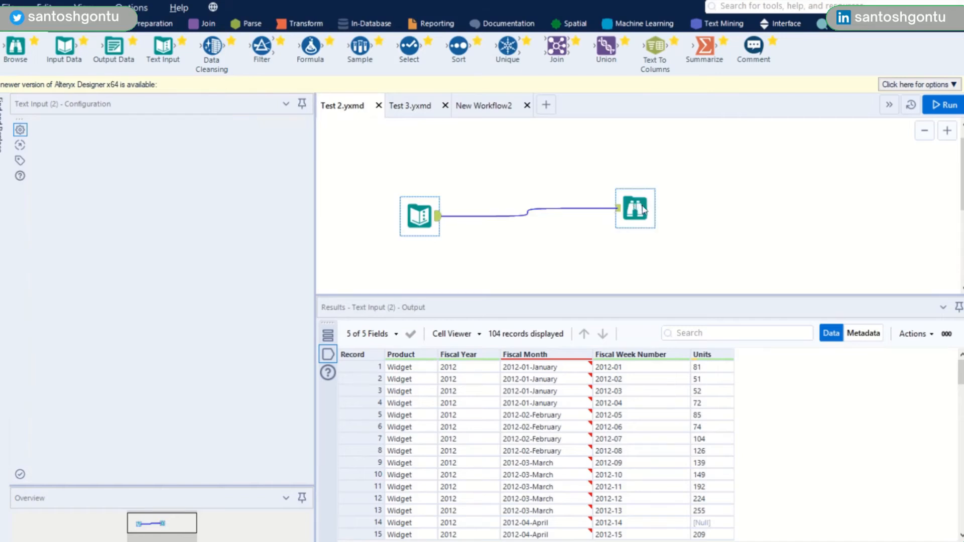
Delete the Browse tool and add a new Browse tool directly after the Text Input tool.
left_click(644, 210)
key("Delete")
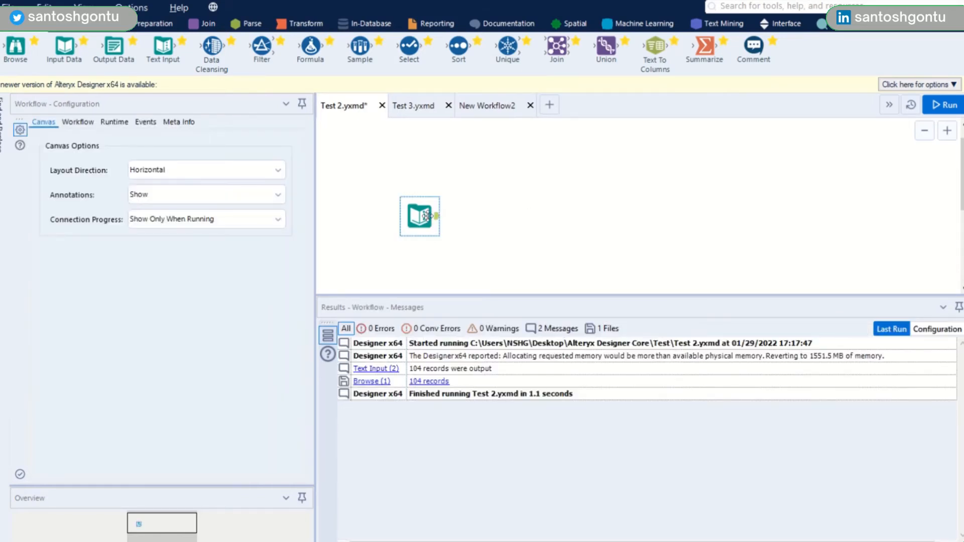
left_click(427, 216)
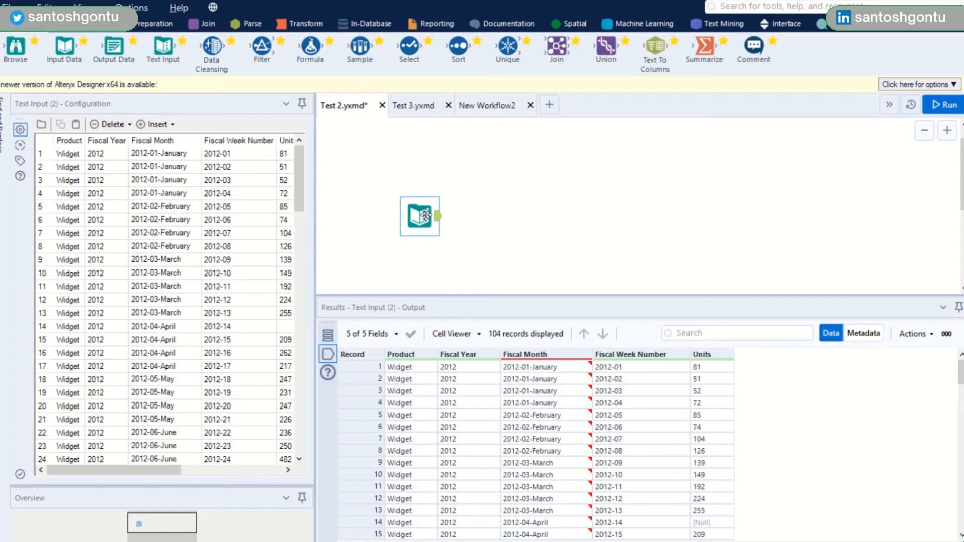
key("ctrl+shift+b")
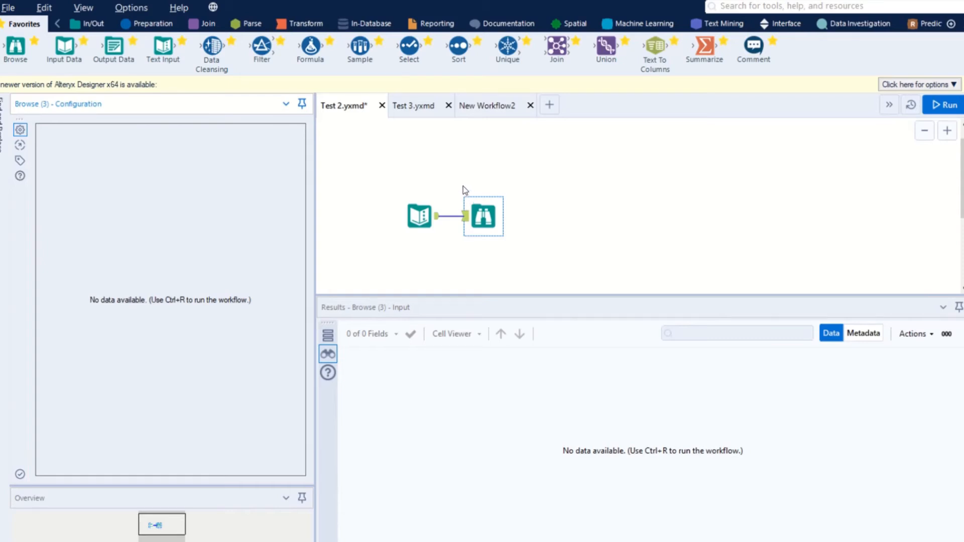
View the workflow's tools in Find and Replace with all locations searched, and return to the canvas.
key("ctrl+f")
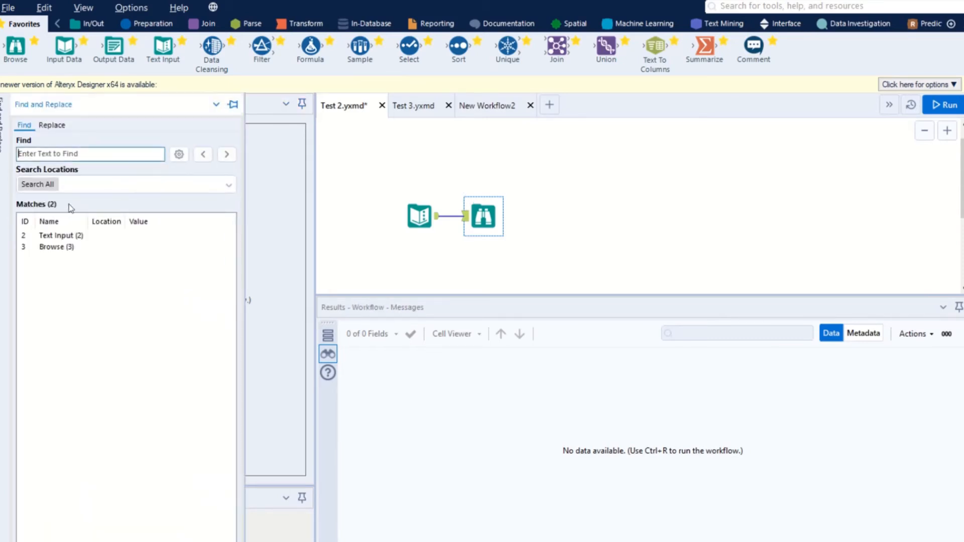
left_click(50, 152)
left_click(427, 179)
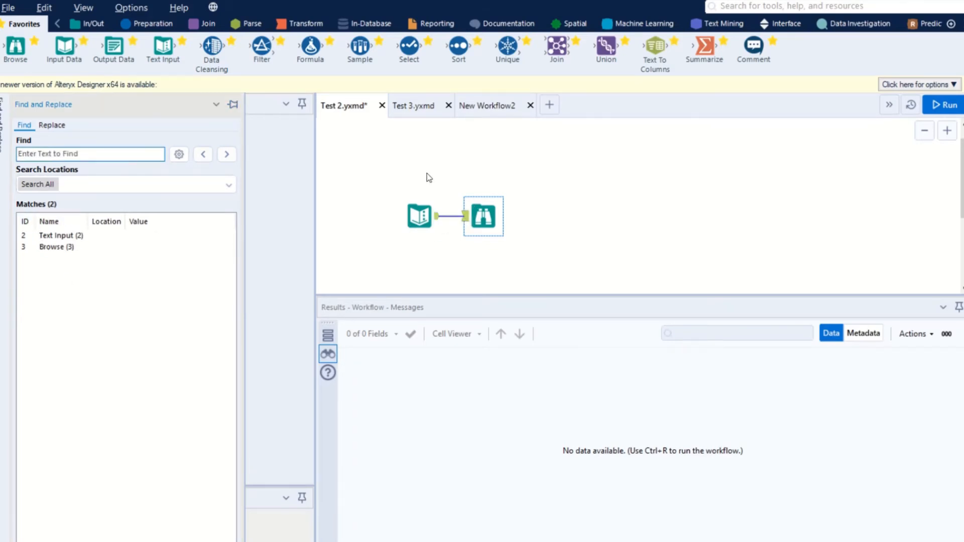
key("ctrl+r")
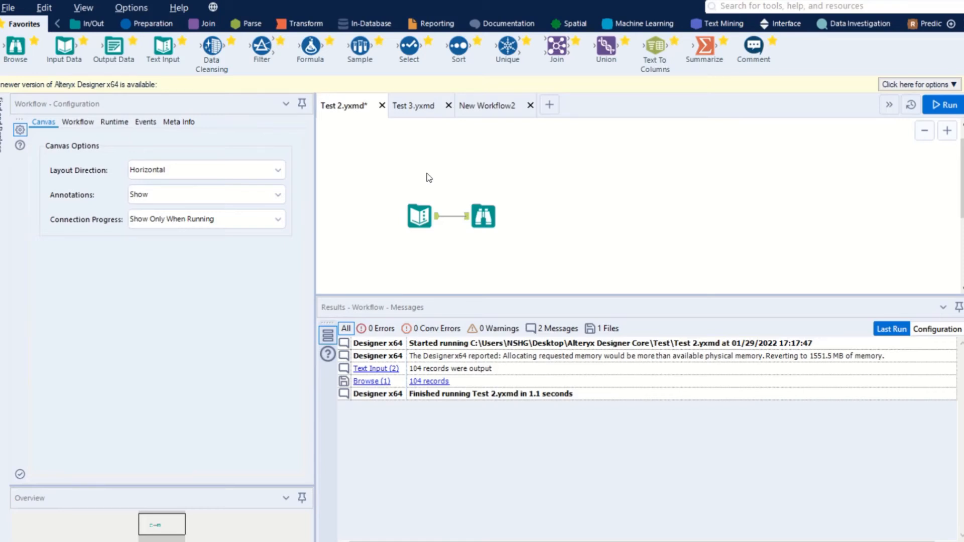
View the available tool actions, including the conversion options, for the Text Input tool and the Browse tool.
left_click(419, 214)
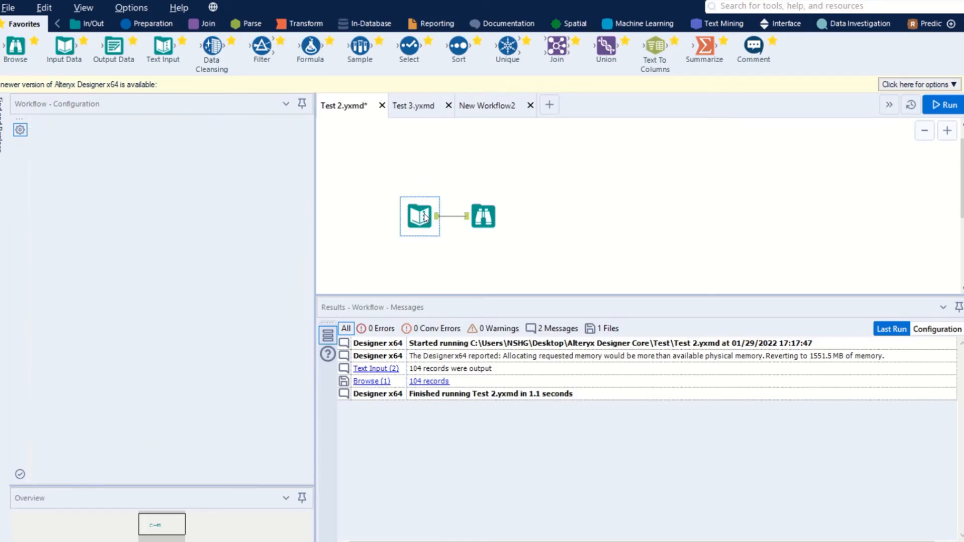
right_click(419, 213)
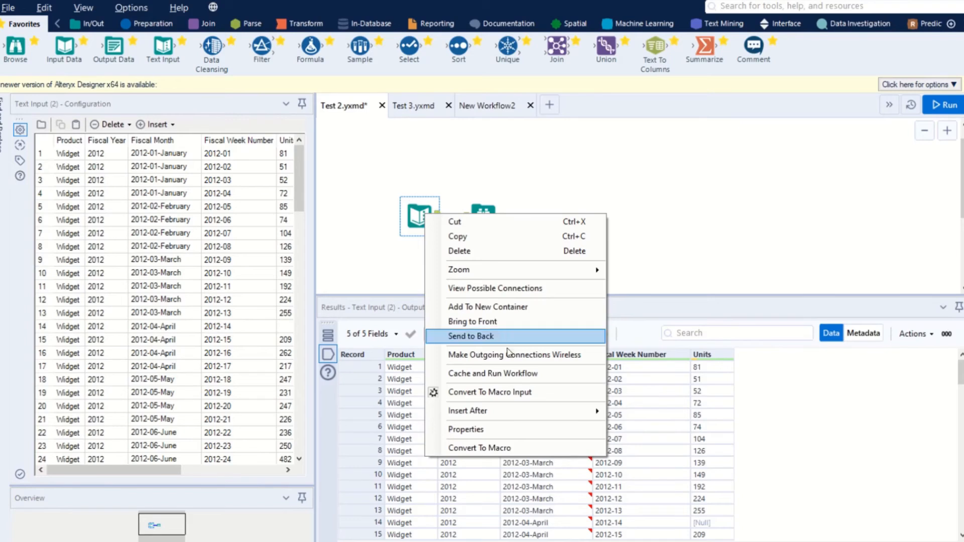
left_click(505, 375)
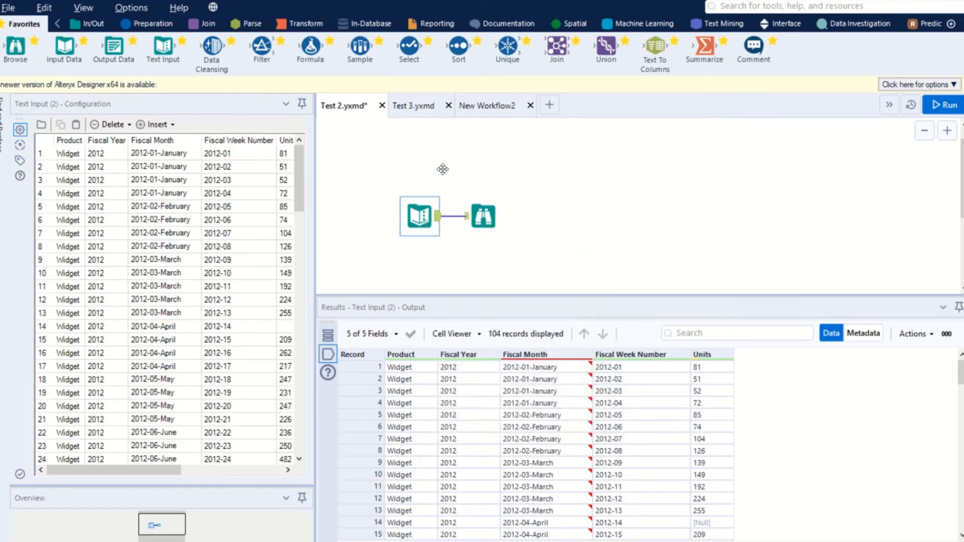
left_click(445, 171)
left_click(484, 216)
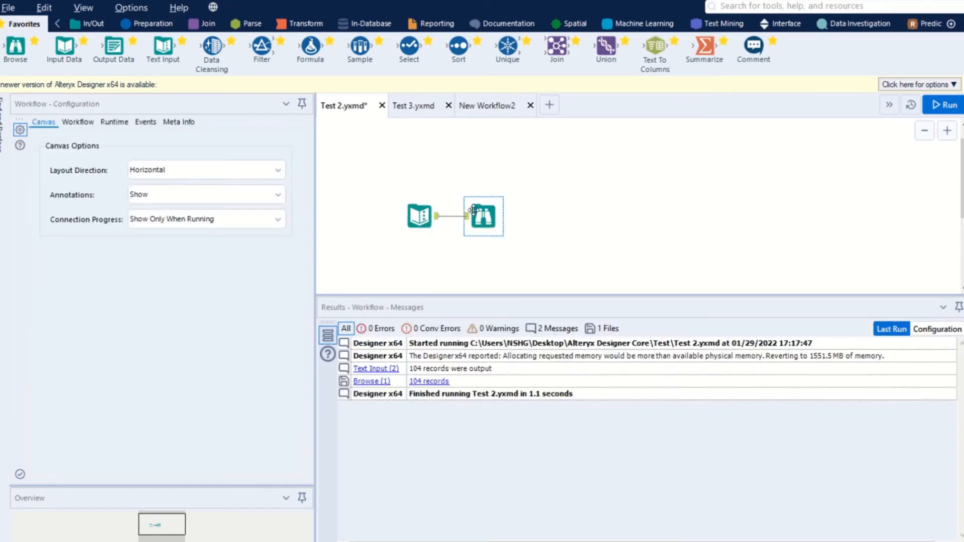
right_click(483, 219)
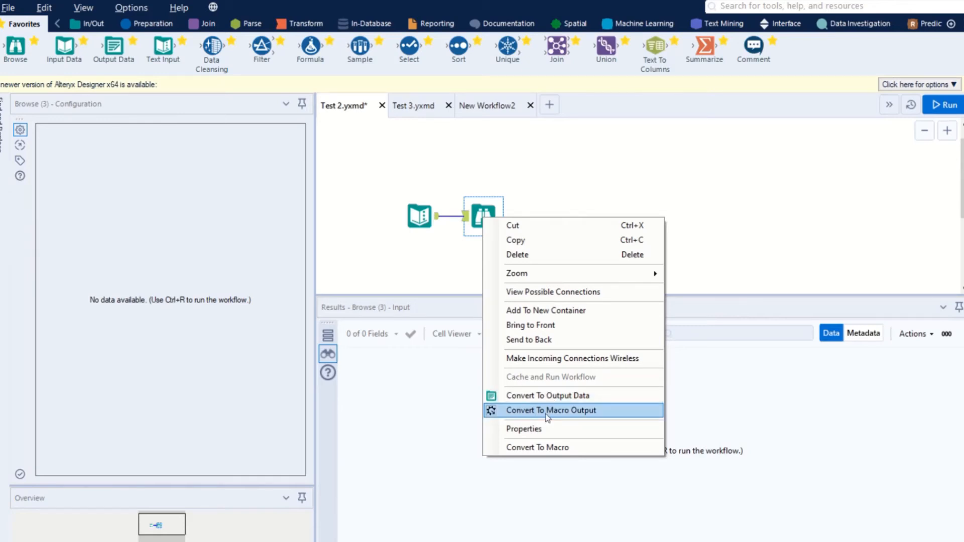
left_click(512, 149)
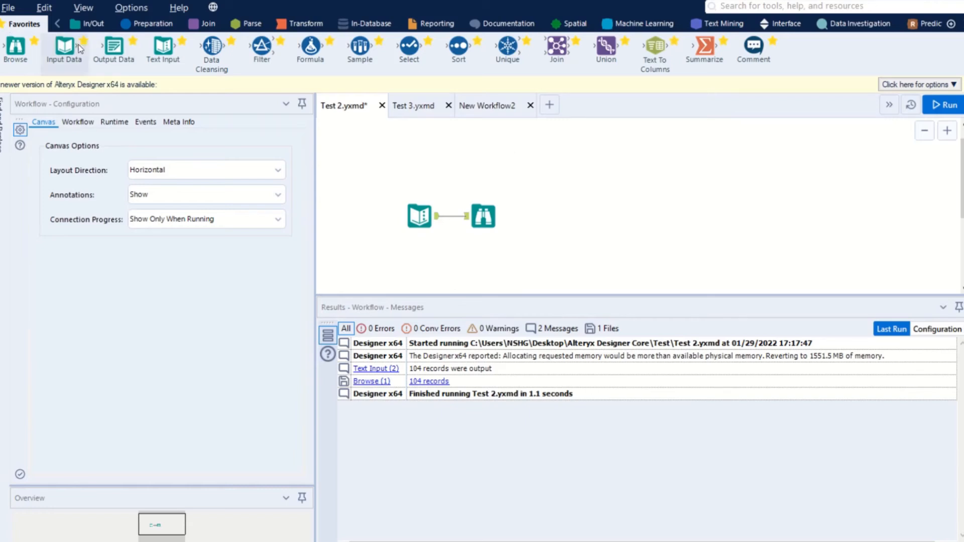
Add an Output Data tool connected to the Text Input tool to view its conversion options, and delete it.
left_click_drag(113, 46, 486, 250)
right_click(485, 248)
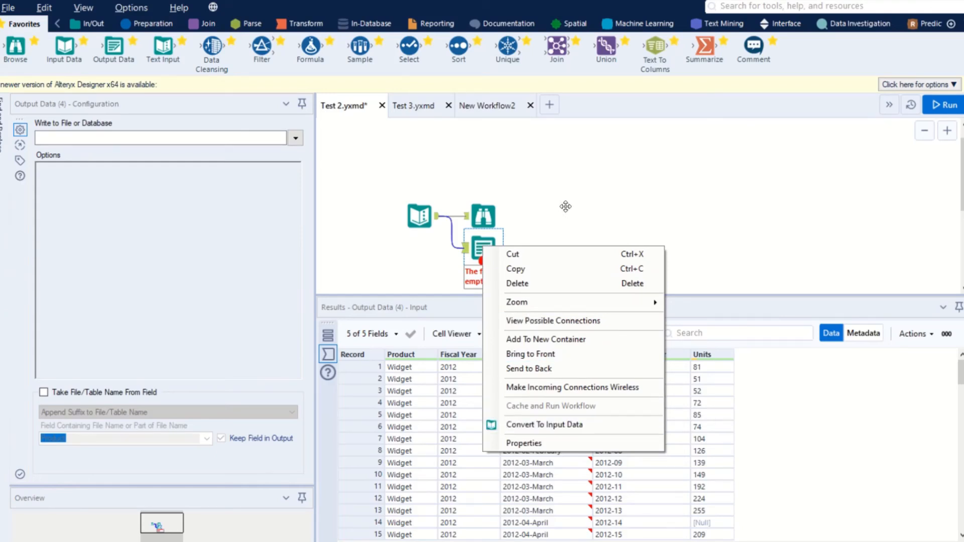
left_click(543, 215)
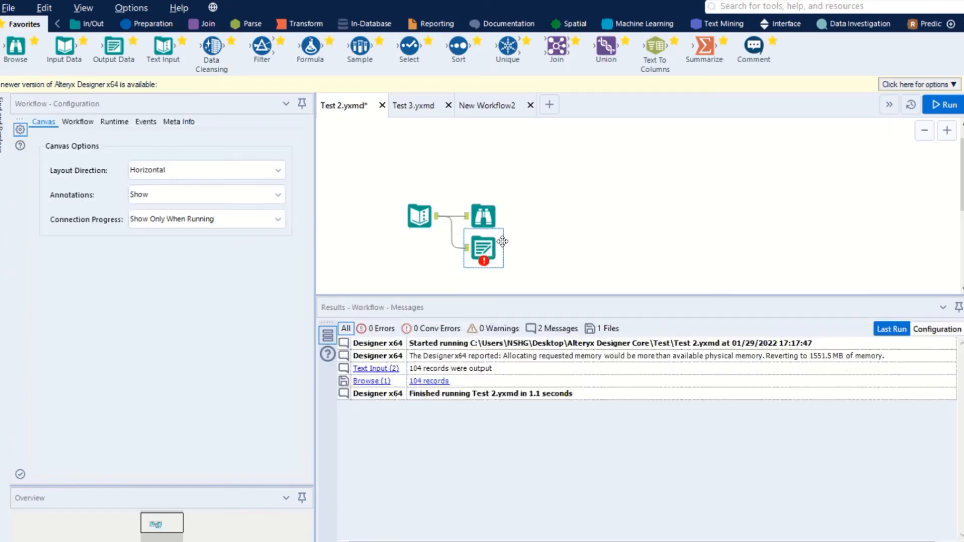
left_click(483, 247)
right_click(495, 245)
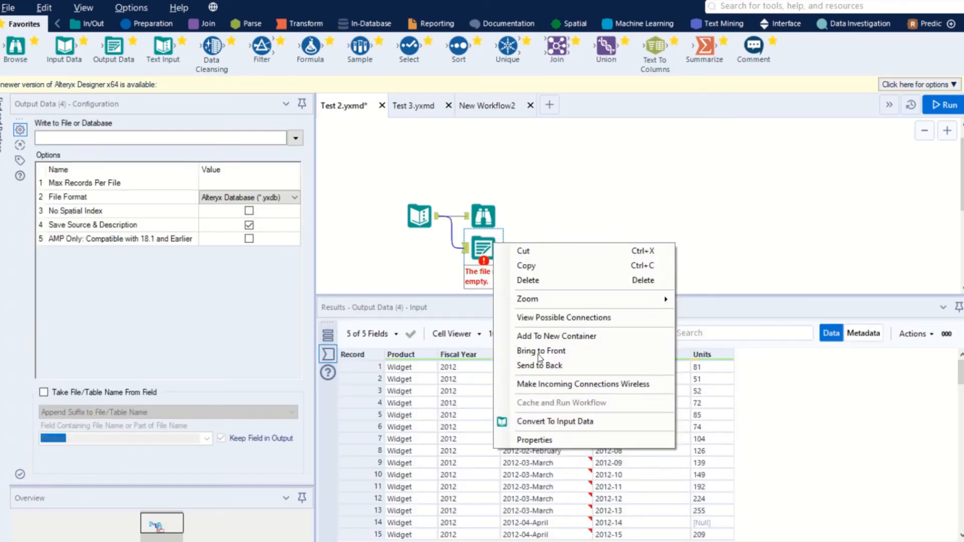
key("Escape")
key("Delete")
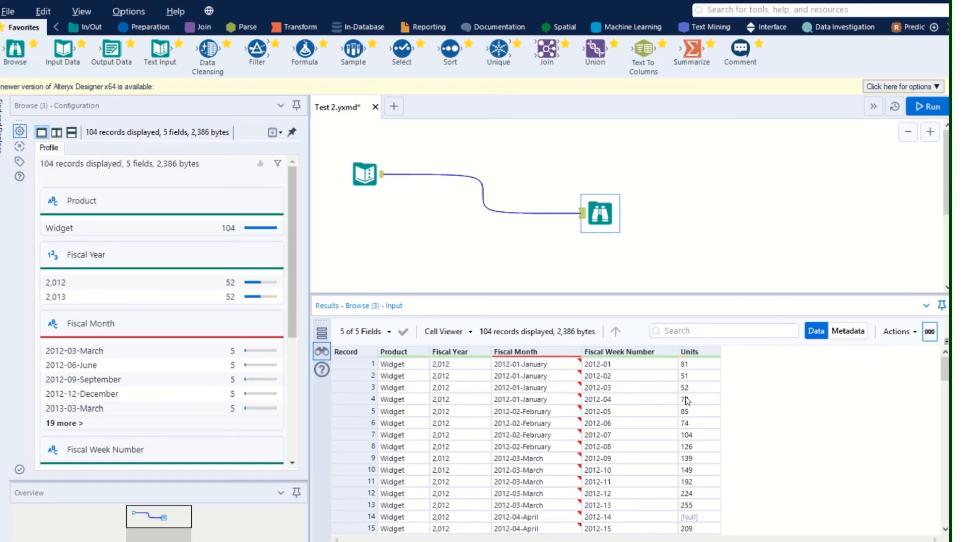
View the Browse results' metadata, and return to the data to examine its export and clipboard options.
left_click(854, 336)
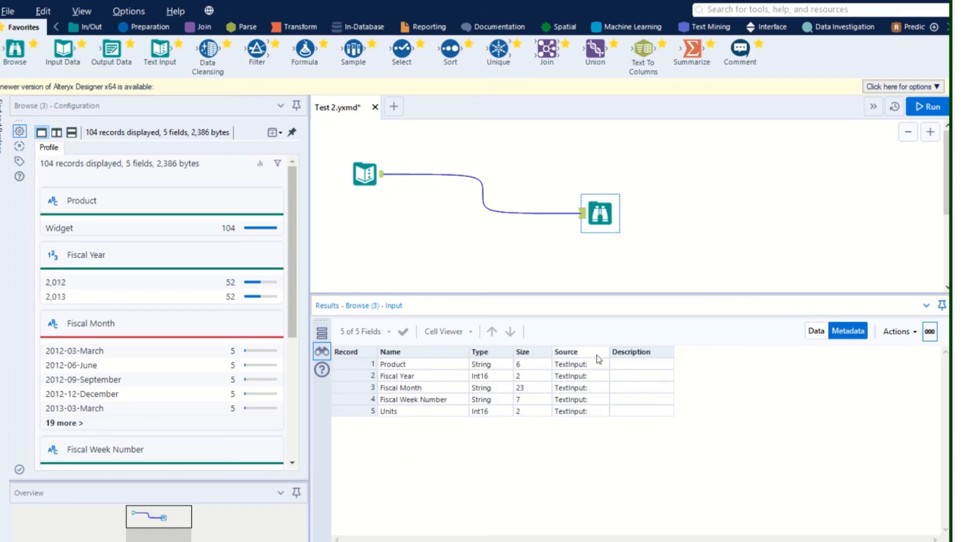
left_click(823, 335)
left_click(899, 331)
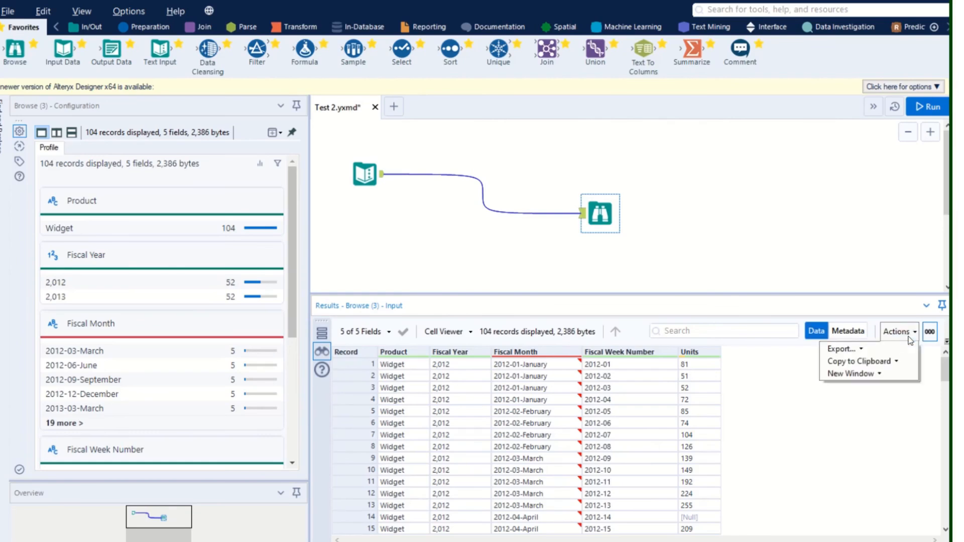
left_click(863, 350)
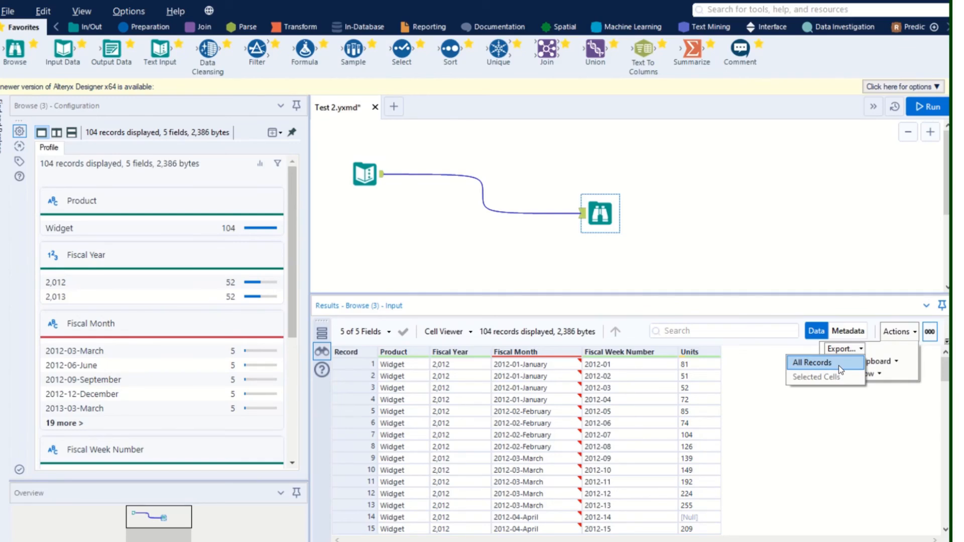
left_click(897, 362)
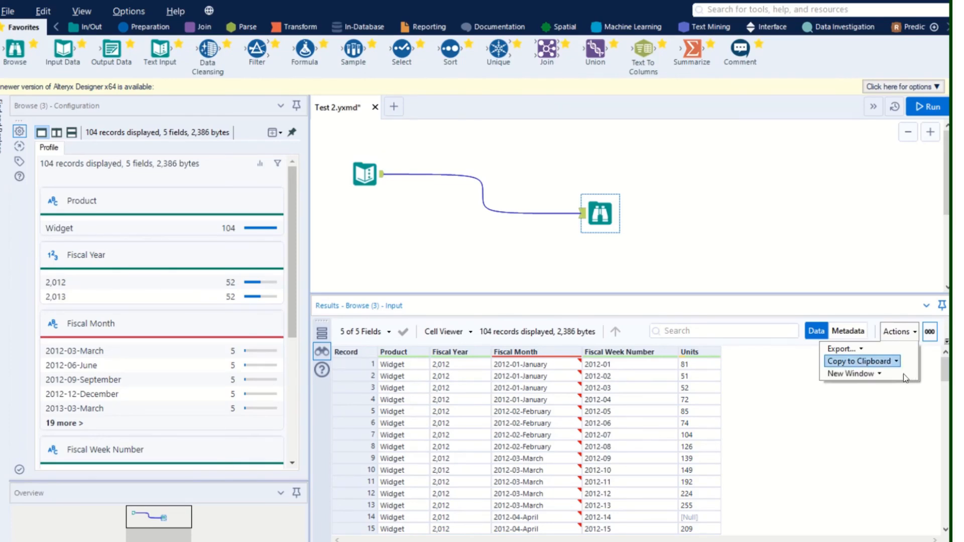
Open all records of the Browse results in a new window and maximize that window.
left_click(880, 376)
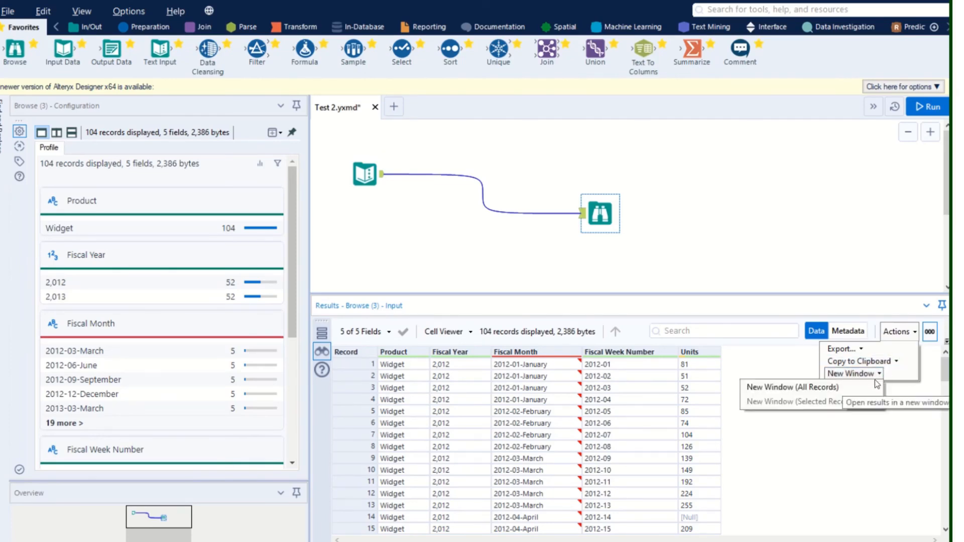
left_click(844, 390)
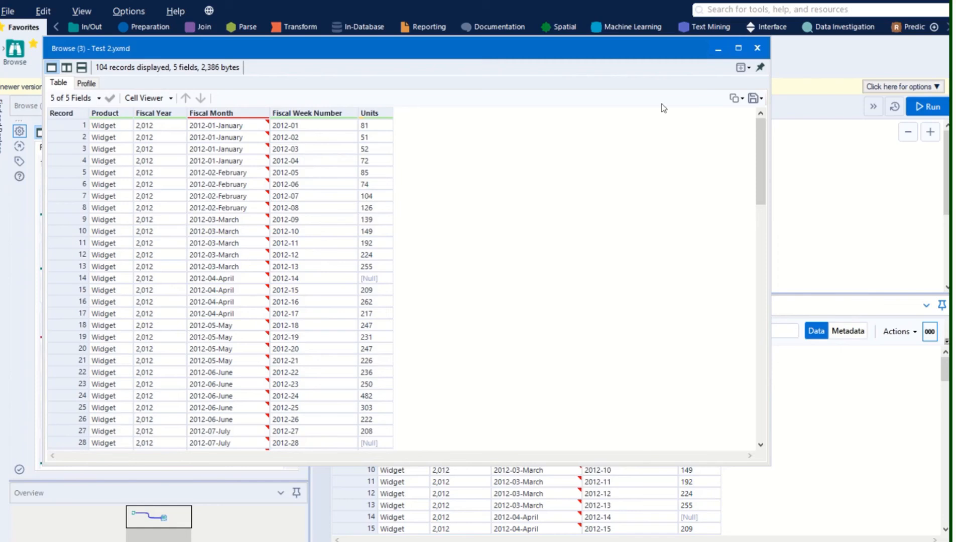
left_click(738, 48)
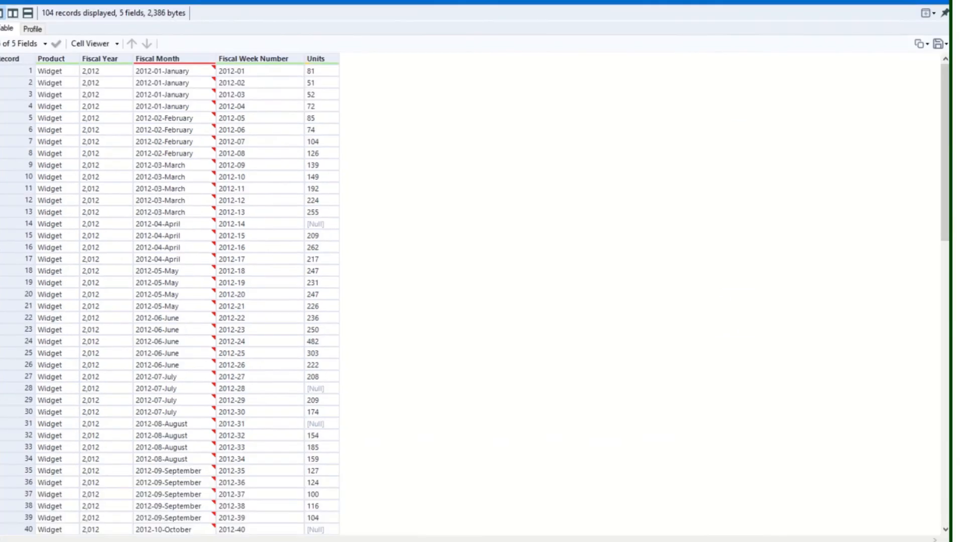